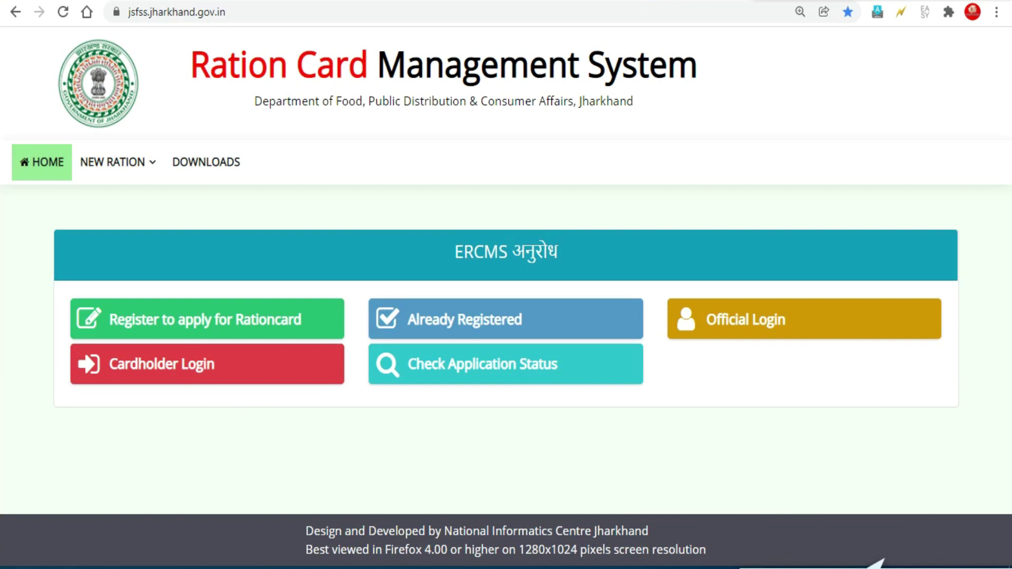
Open the cardholder login form and choose the PH/AAY/WHITE card type
left_click(226, 368)
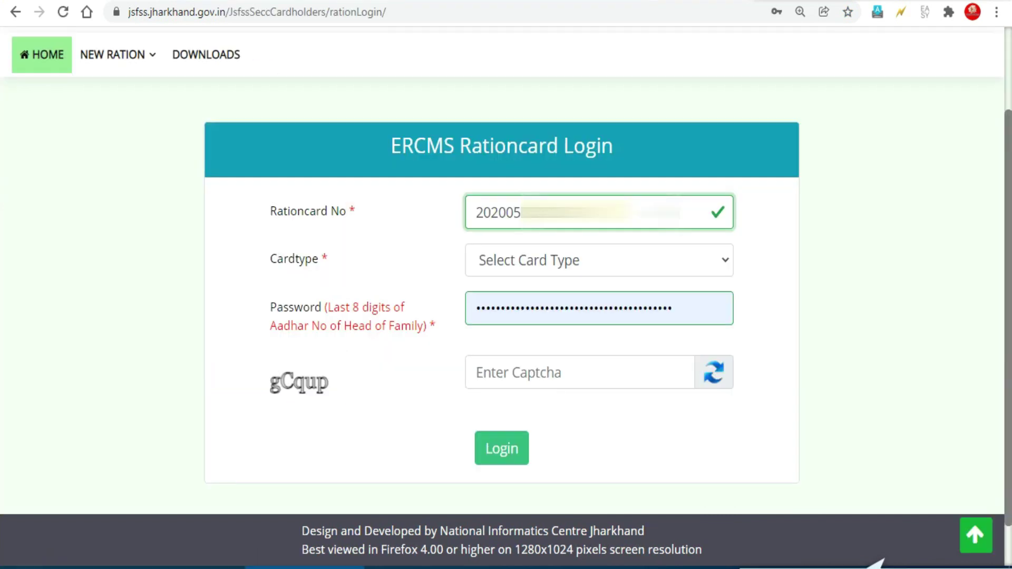
left_click(547, 264)
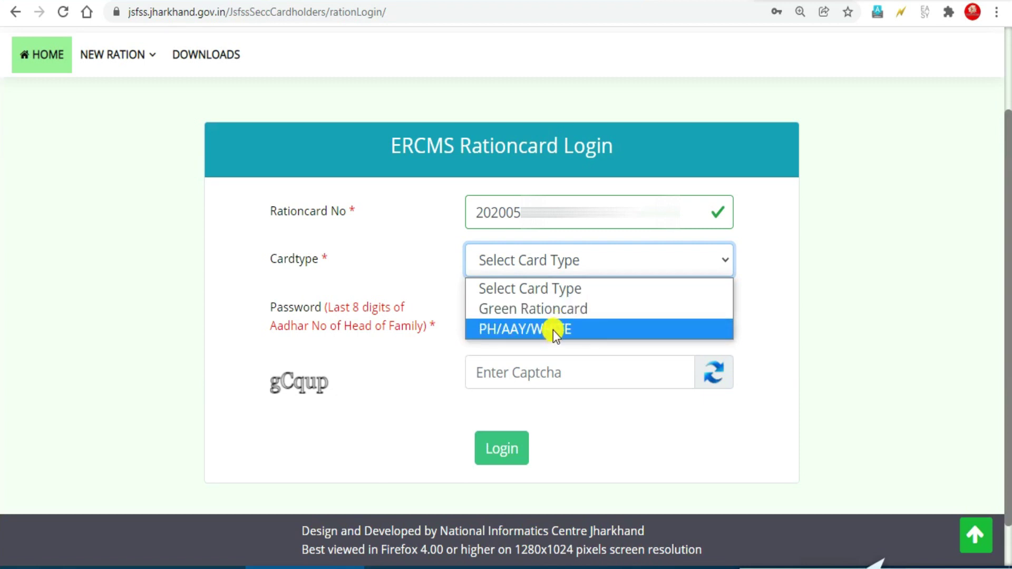
left_click(491, 330)
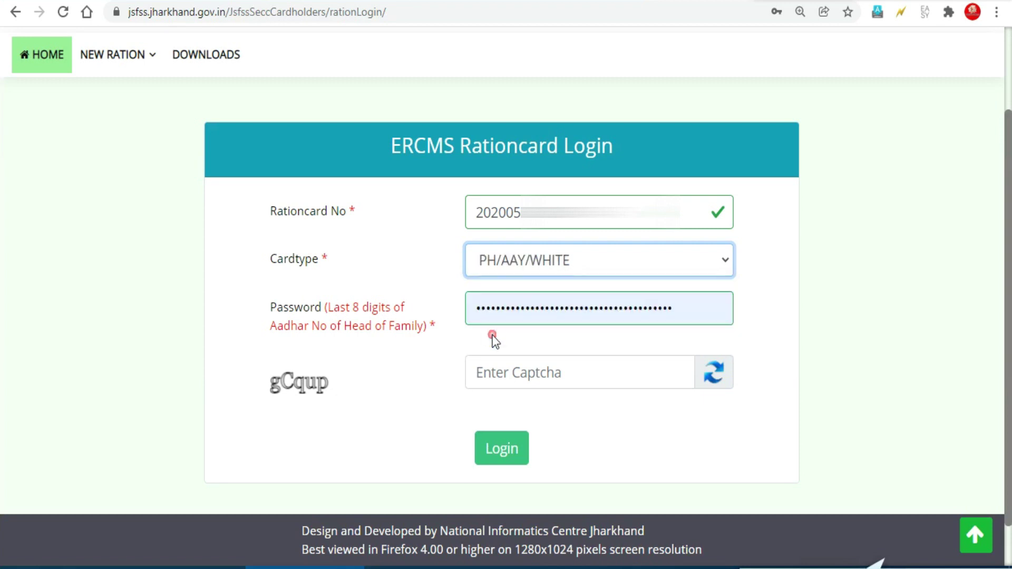
Replace the autofilled password with the account password, enter the captcha and log in
left_click(526, 310)
key("ctrl+a")
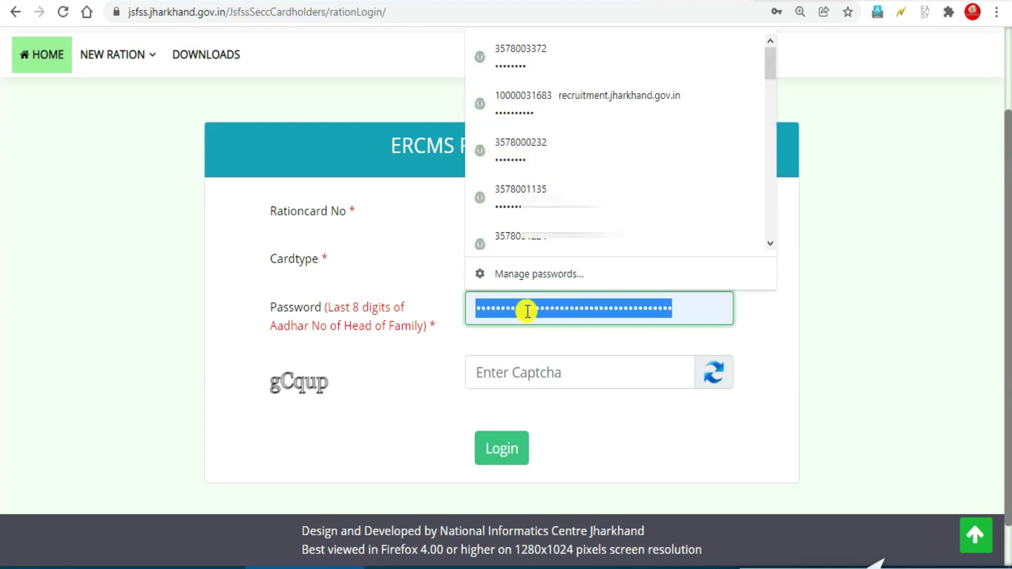
key("BackSpace")
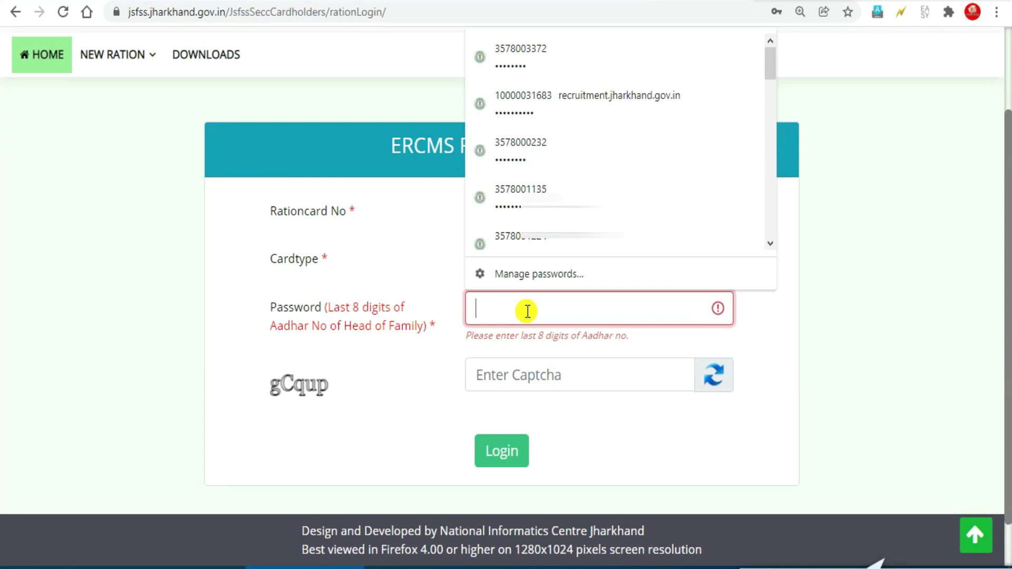
key("ctrl+v")
left_click(492, 372)
type("g")
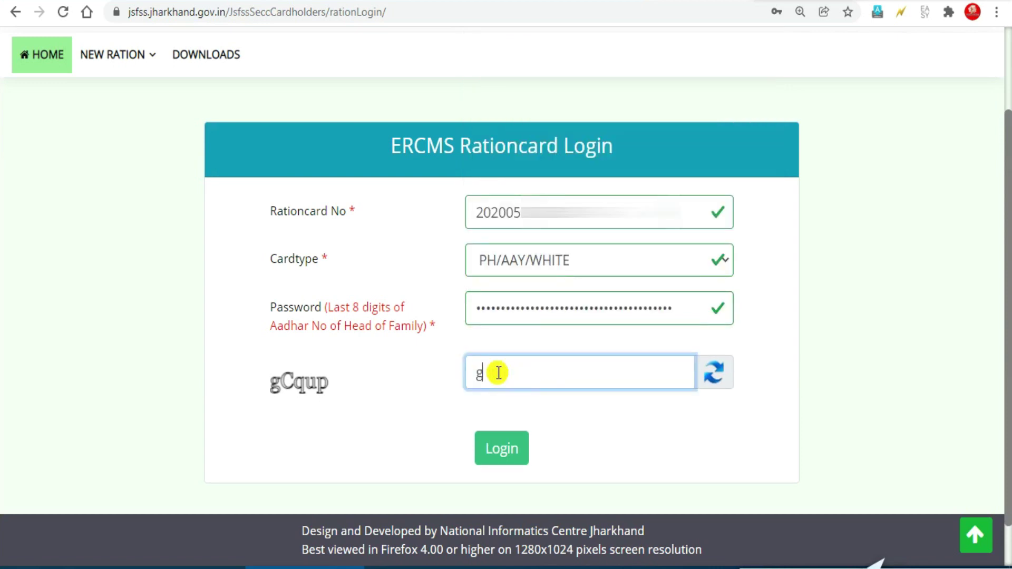
type("Cqup")
left_click(493, 448)
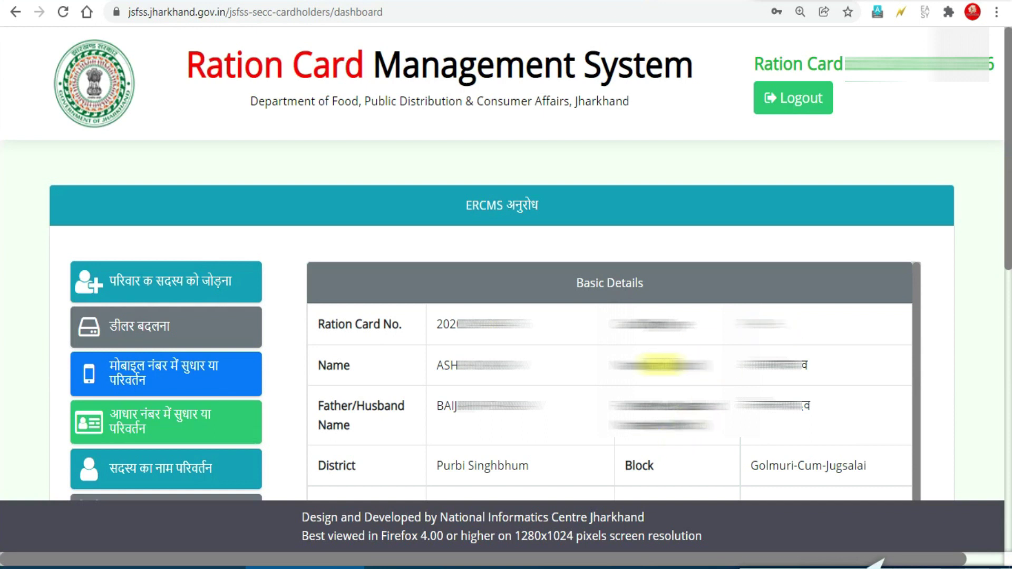
Scroll down the dashboard and go to the Update Vehicle Details page
scroll(660, 363, "down", 10)
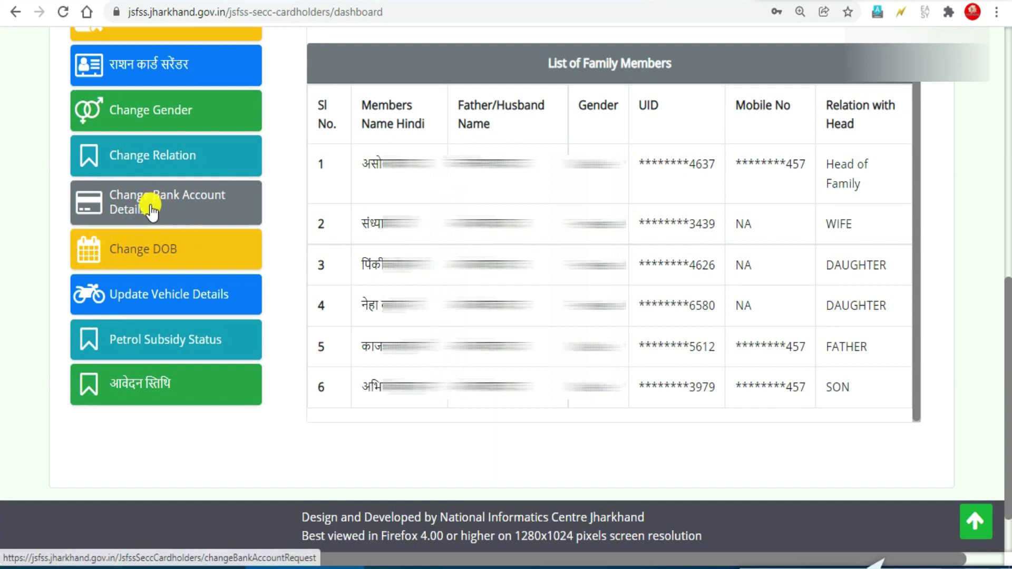
left_click(166, 248)
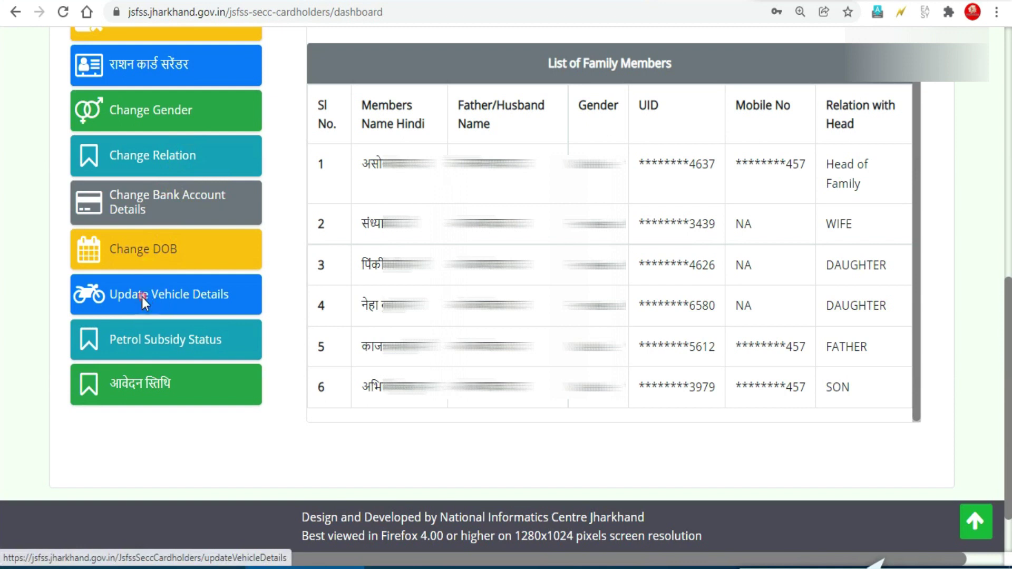
left_click(147, 300)
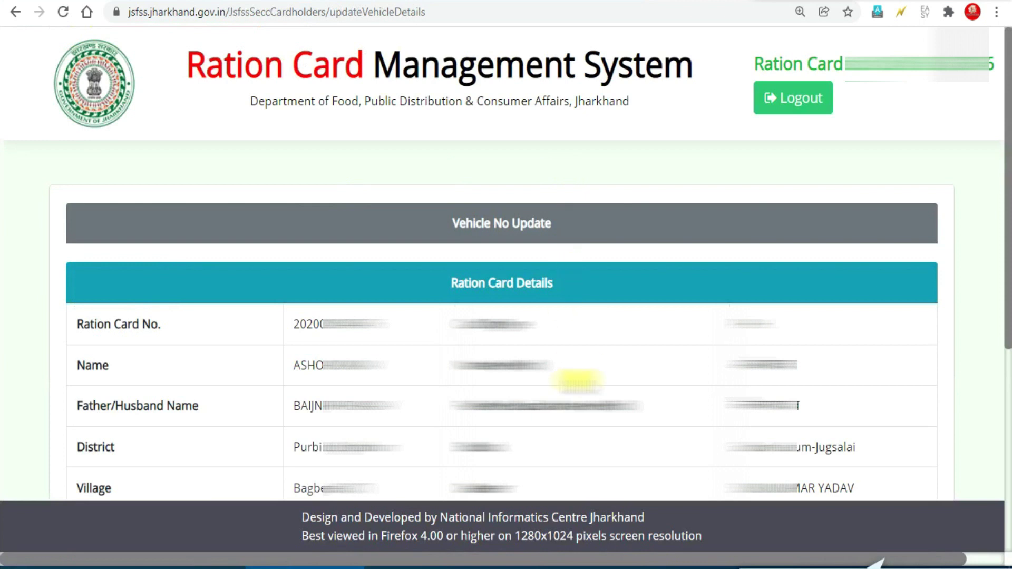
Select the head of family as the family member and enter their Aadhaar number to unlock Step 2
scroll(577, 379, "down", 5)
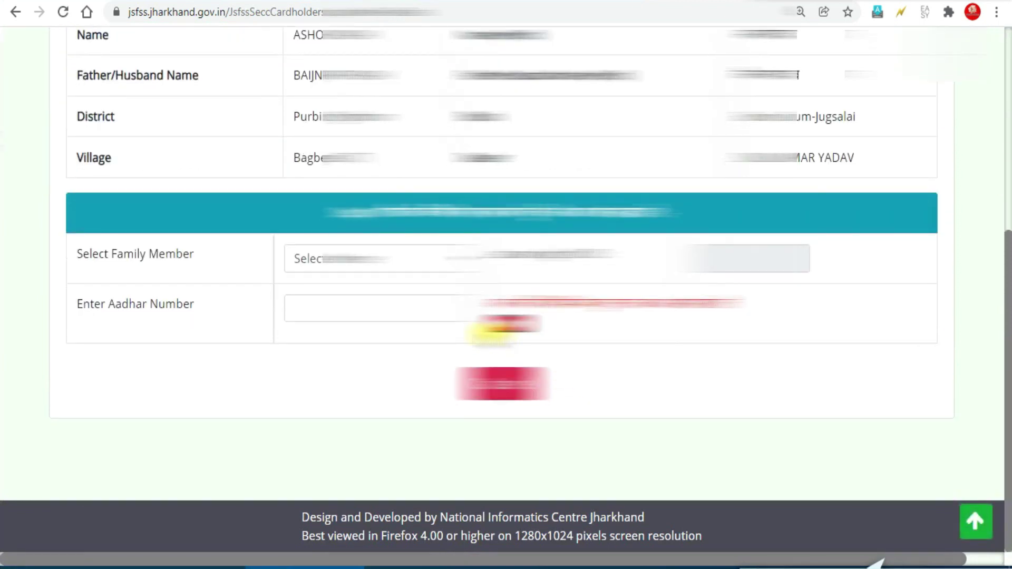
left_click(426, 253)
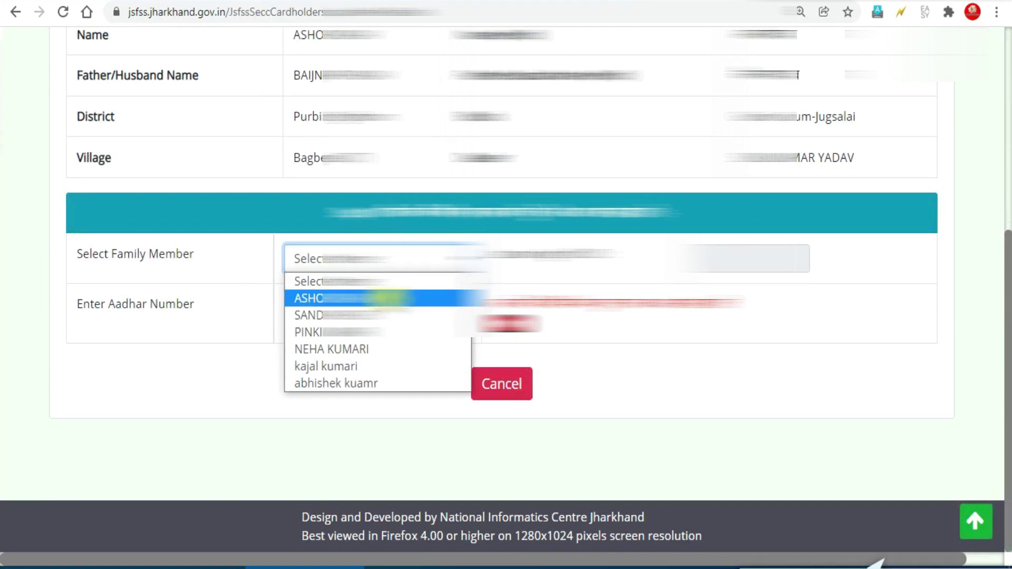
left_click(390, 299)
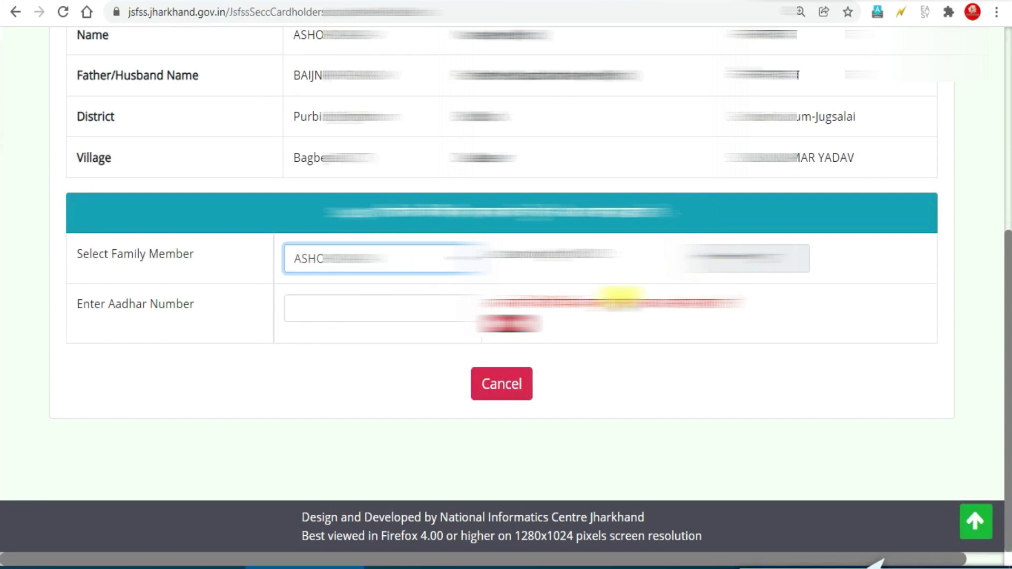
left_click(420, 307)
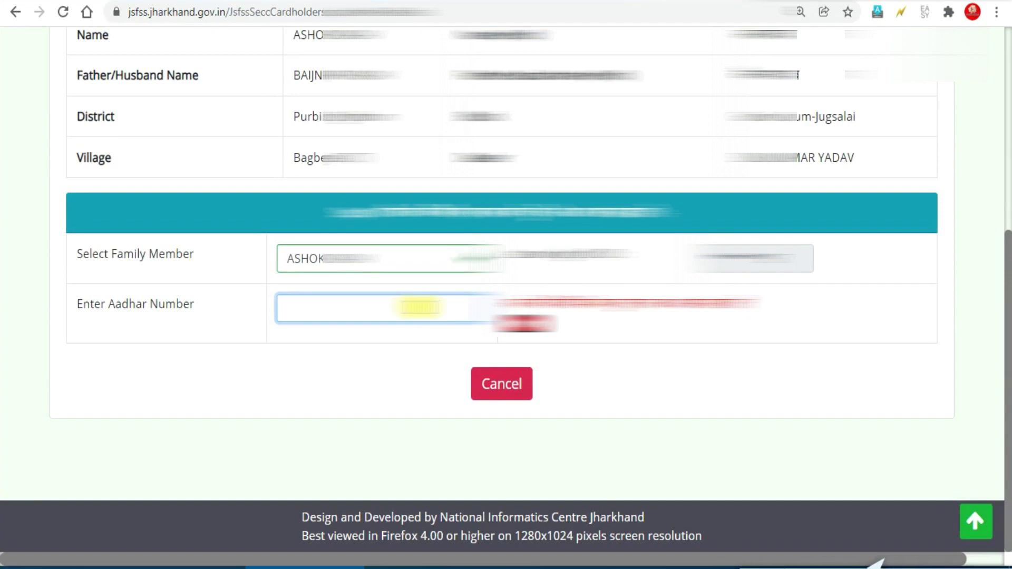
key("ctrl+v")
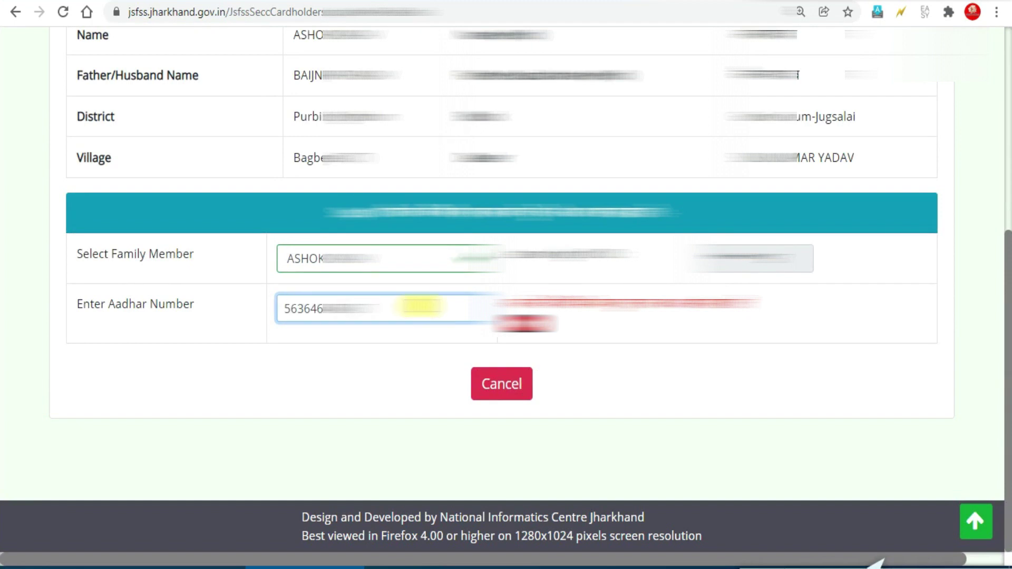
left_click(521, 337)
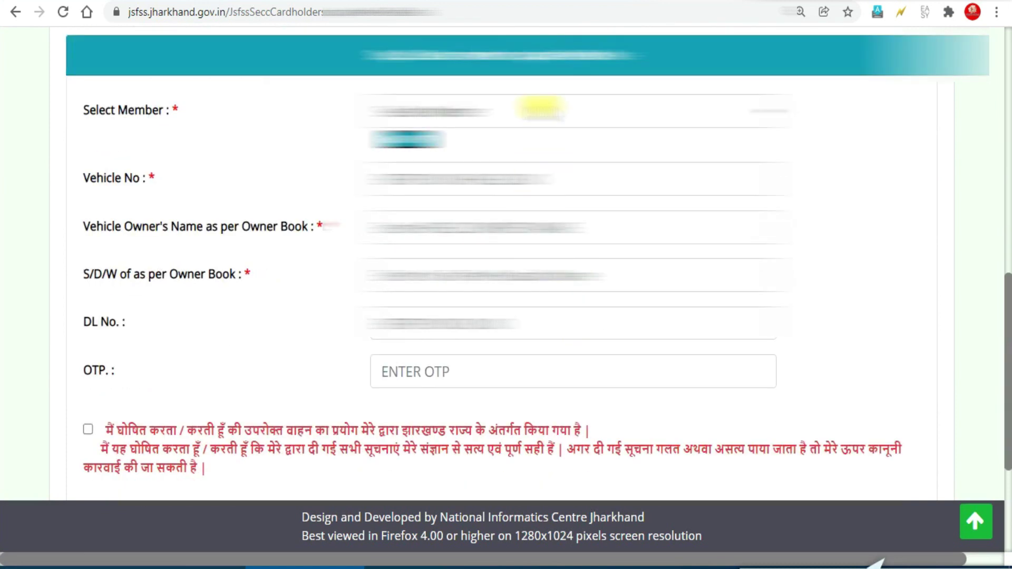
In Step 2, select the head of family and request an OTP to the registered mobile
left_click(540, 110)
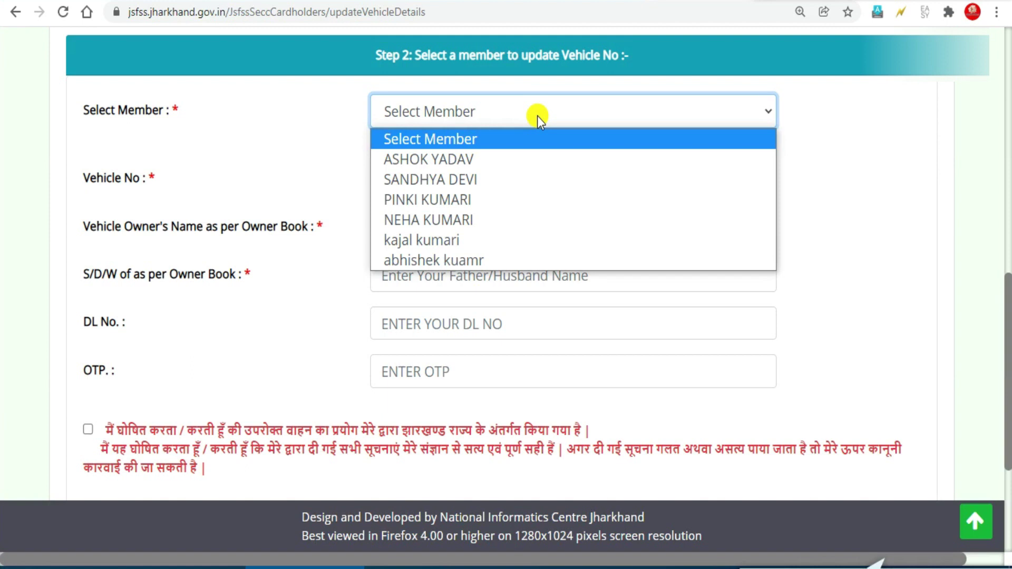
left_click(502, 161)
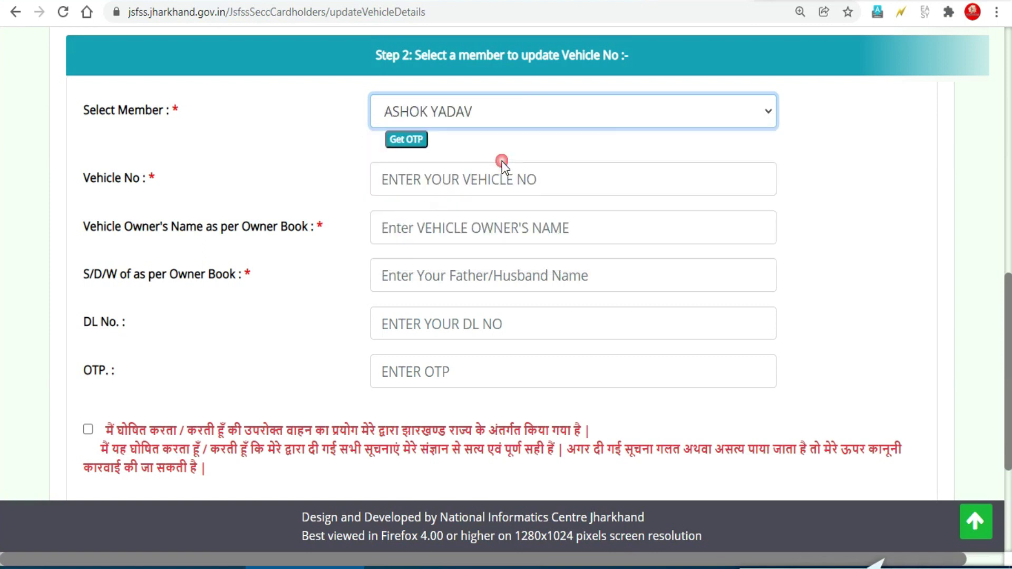
left_click(407, 140)
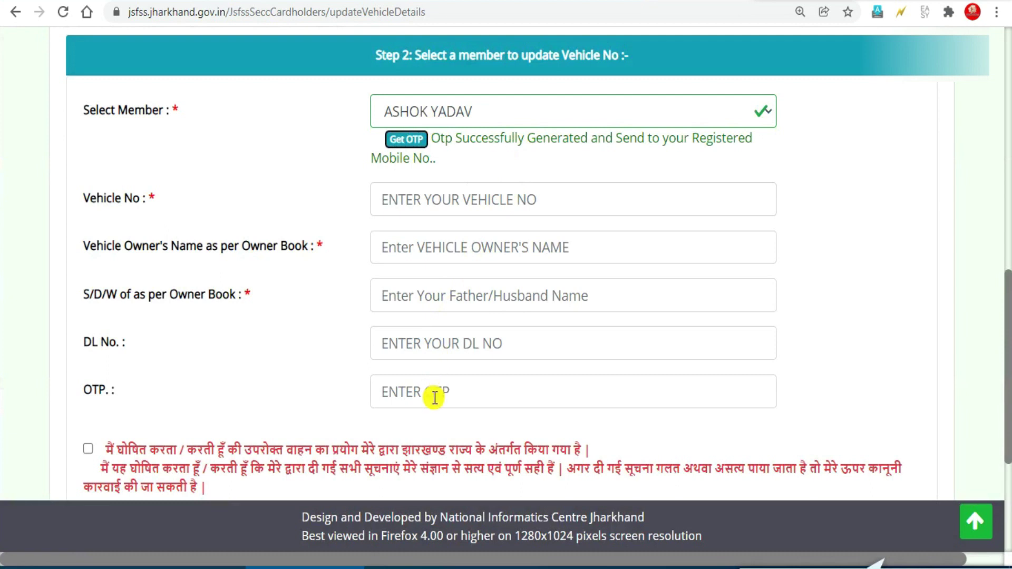
left_click(411, 207)
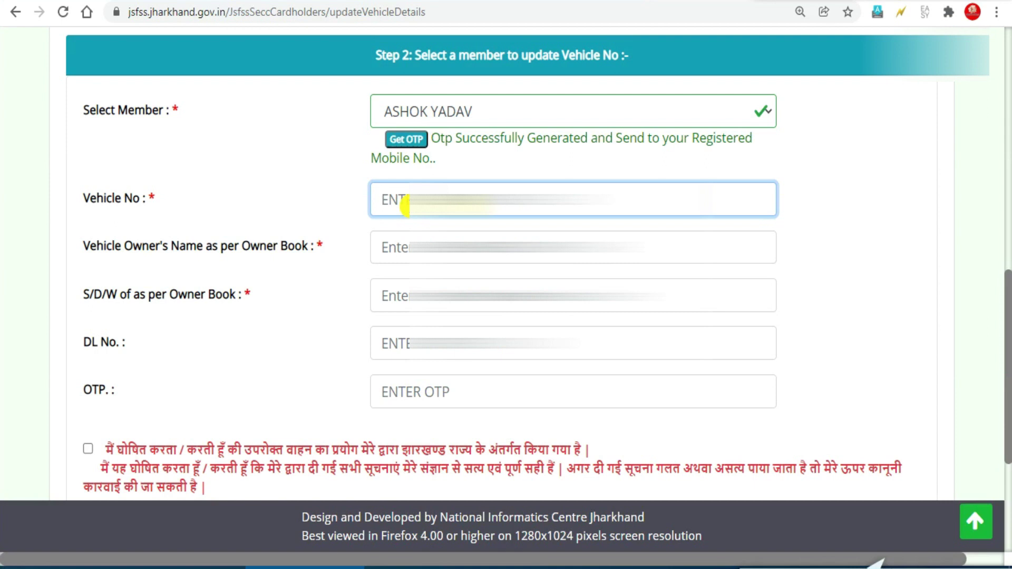
Enter the vehicle number, owner's name, father/husband name and DL number, then paste the received OTP
type("JH05")
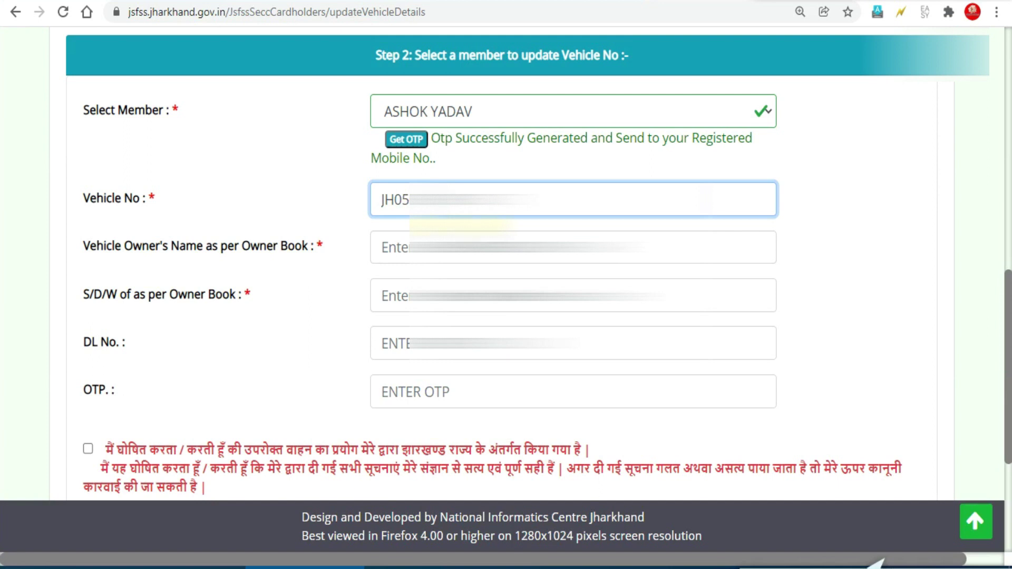
left_click(382, 247)
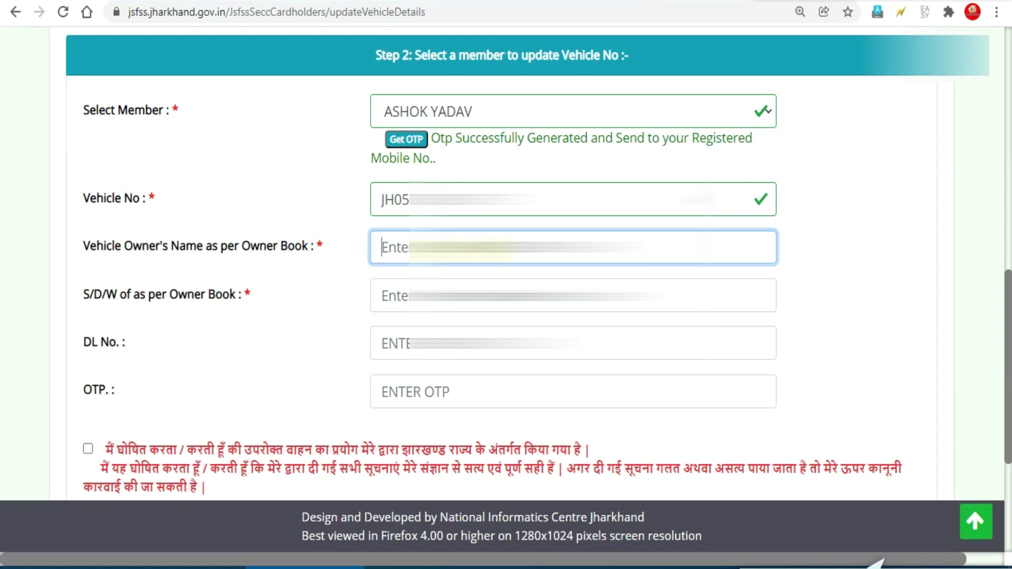
type("Asho")
left_click(381, 296)
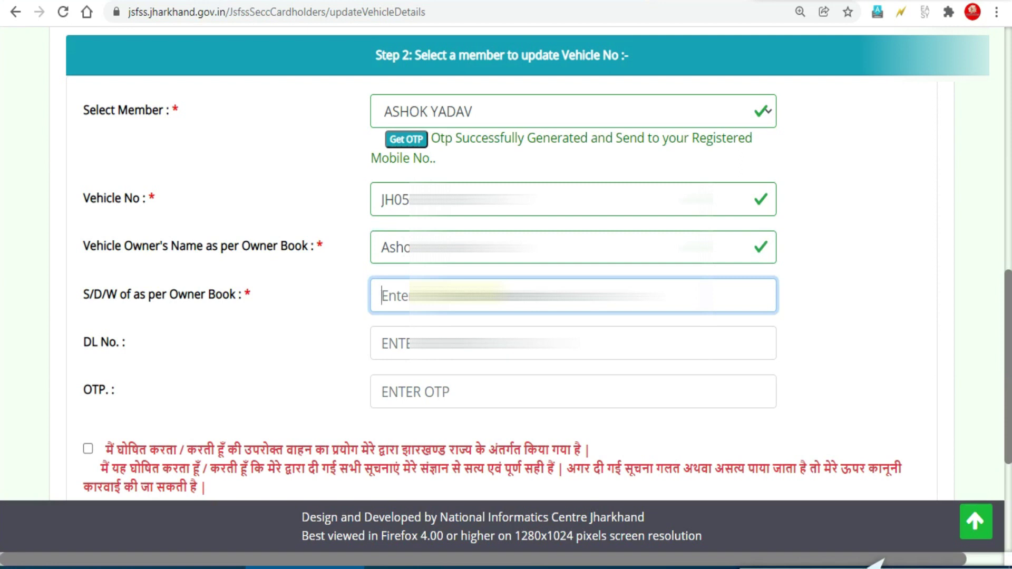
type("Baija")
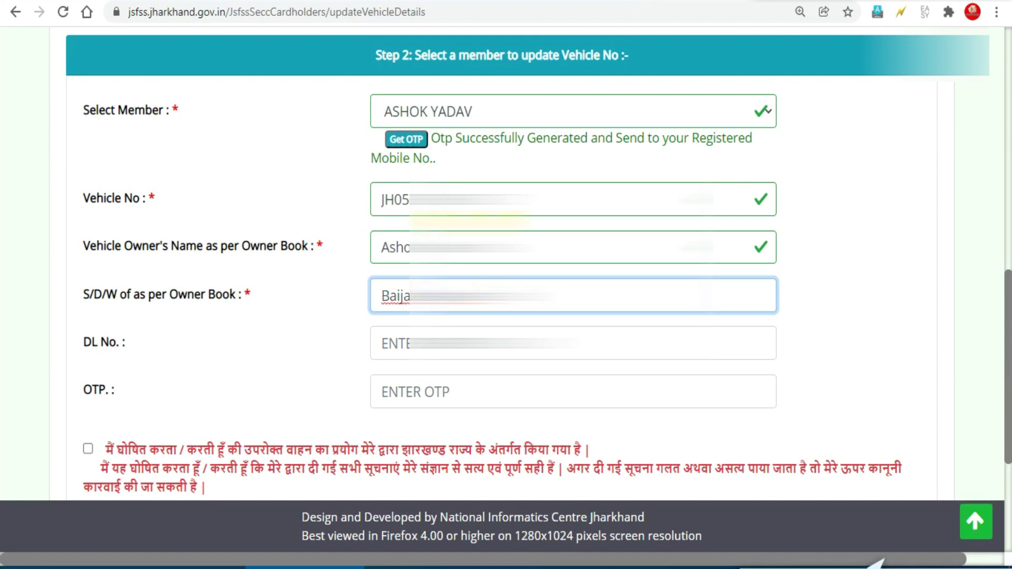
left_click(353, 316)
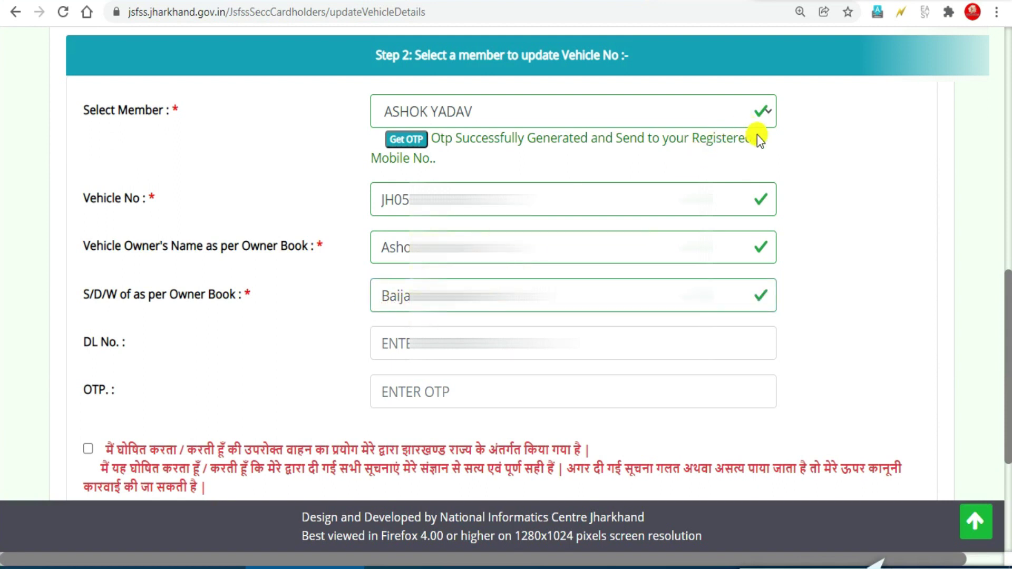
left_click(290, 340)
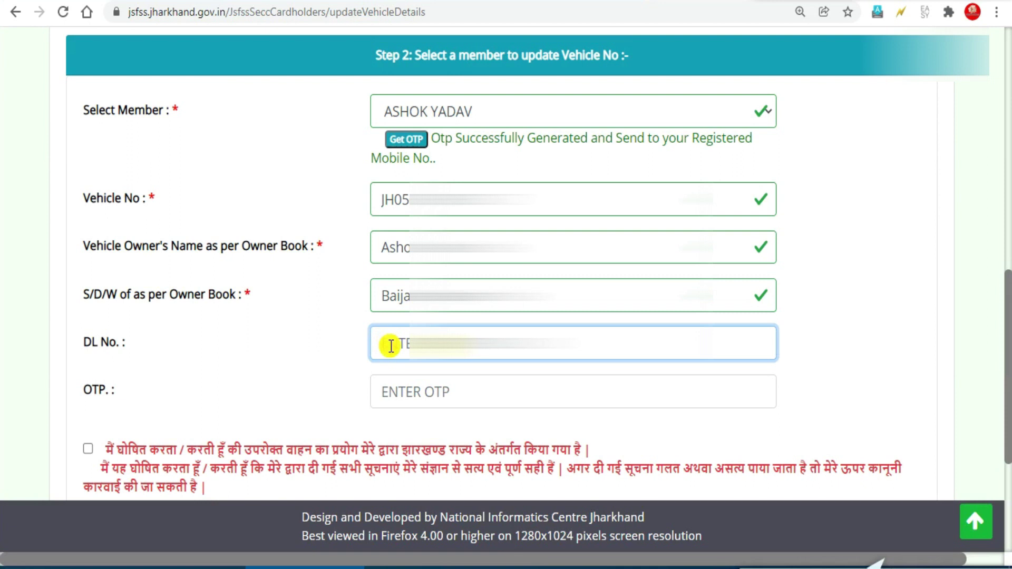
key("Tab")
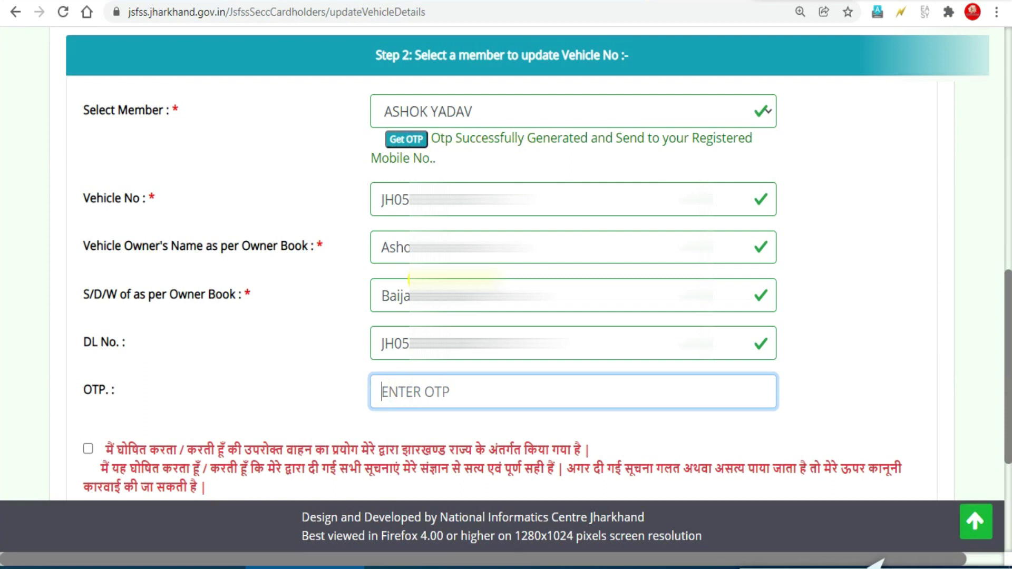
key("ctrl+v")
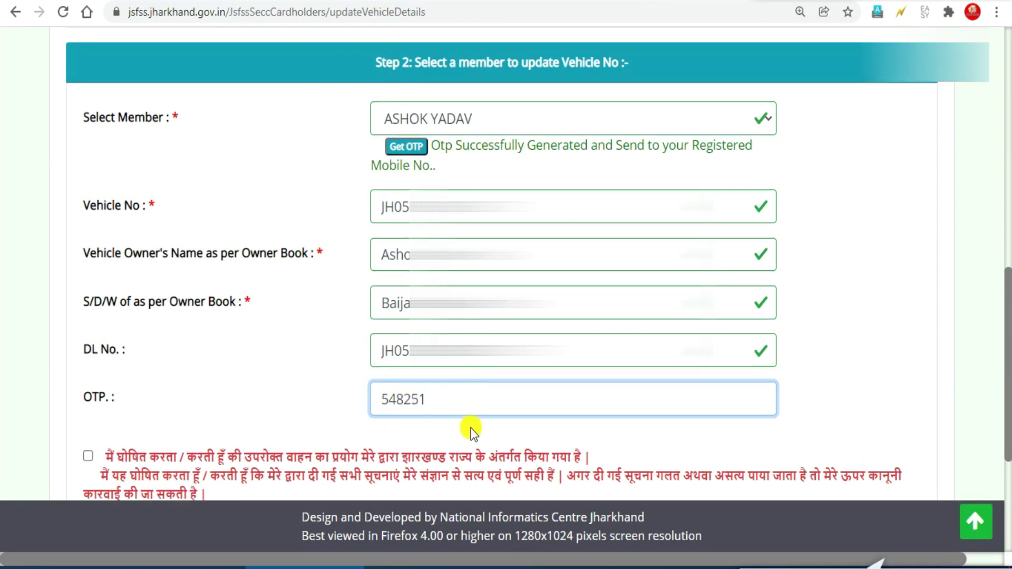
Tick the declaration checkbox and submit with Update Vehicle No
left_click(88, 457)
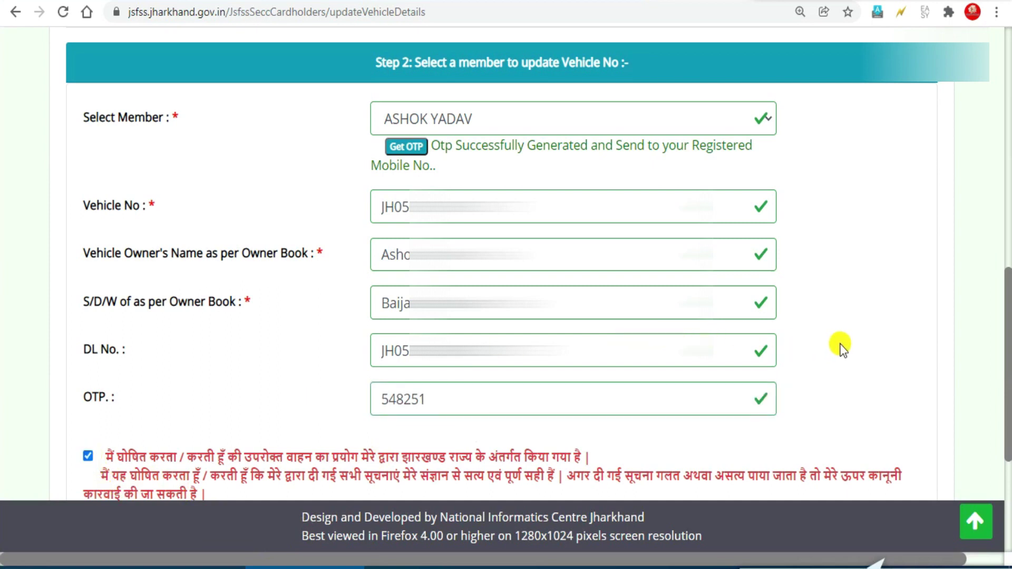
scroll(839, 348, "down", 4)
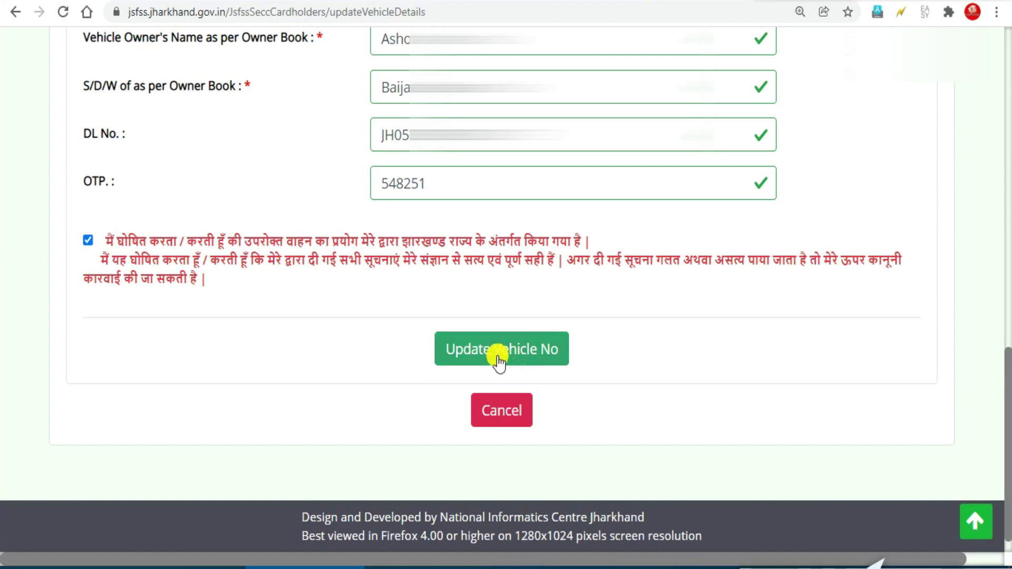
left_click(498, 358)
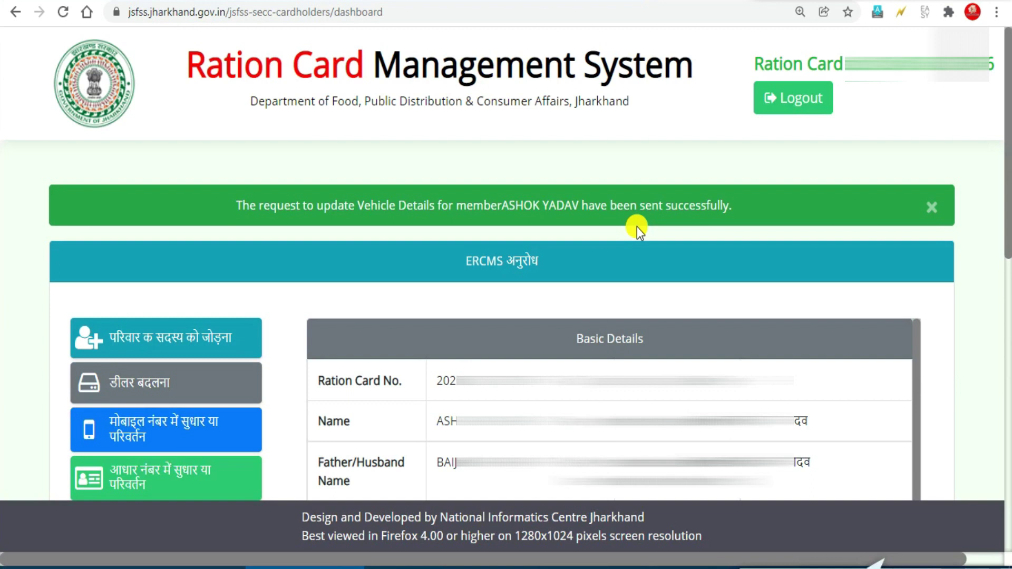
Search Petrol Subsidy Status for January 2022 and check the member's vehicle shows Pending
scroll(996, 379, "down", 10)
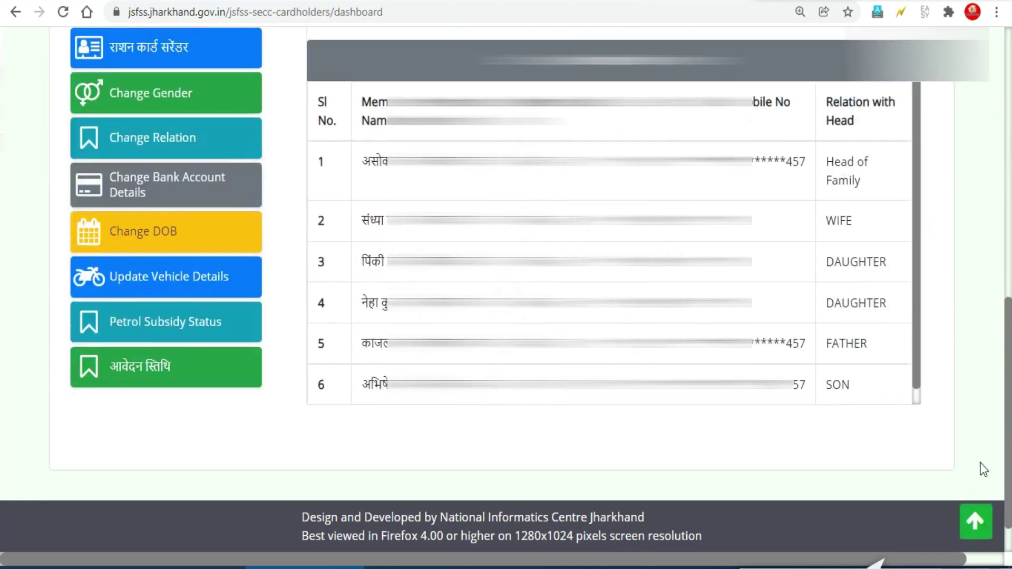
scroll(996, 383, "up", 3)
scroll(984, 429, "down", 3)
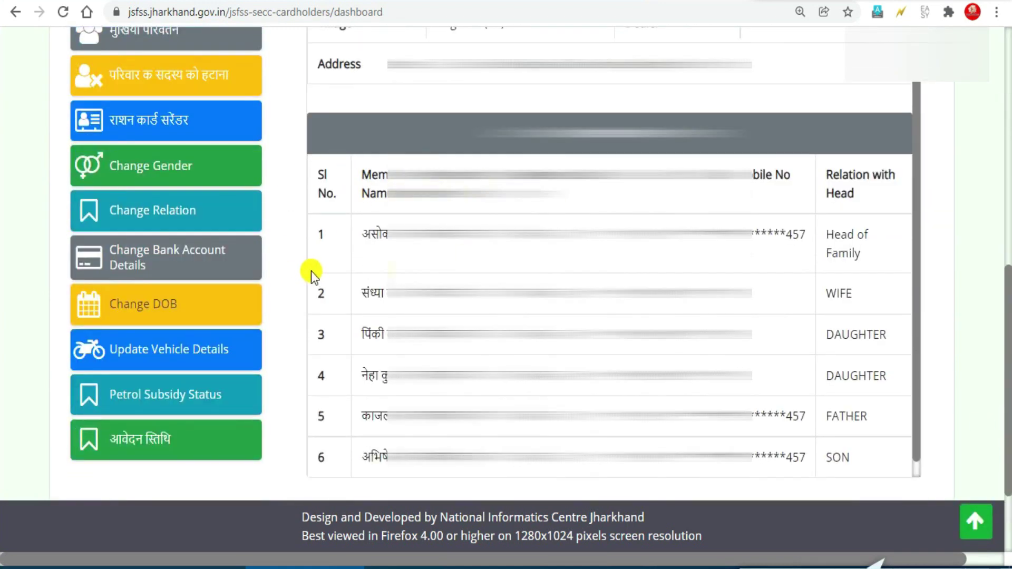
left_click(161, 397)
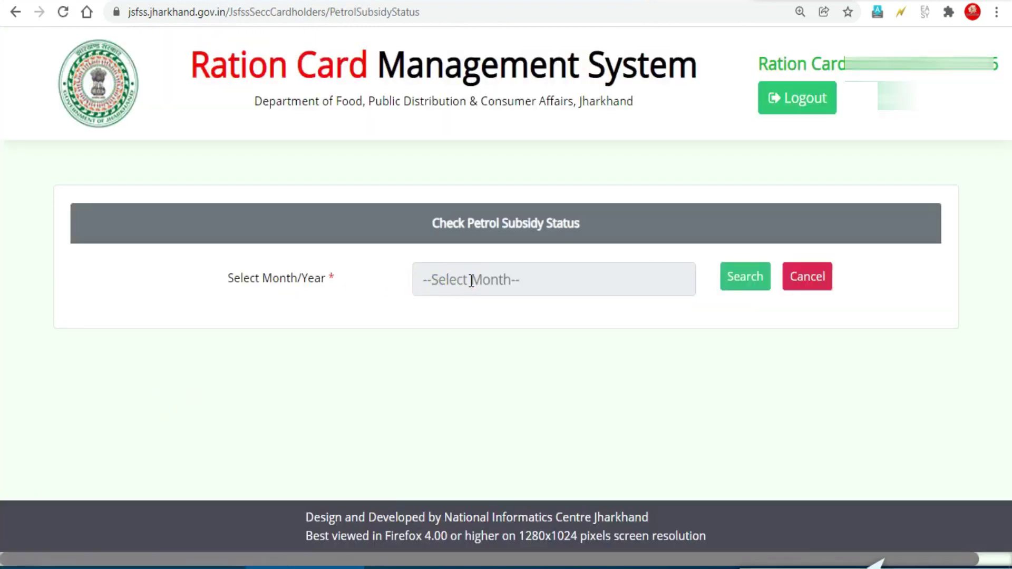
left_click(471, 280)
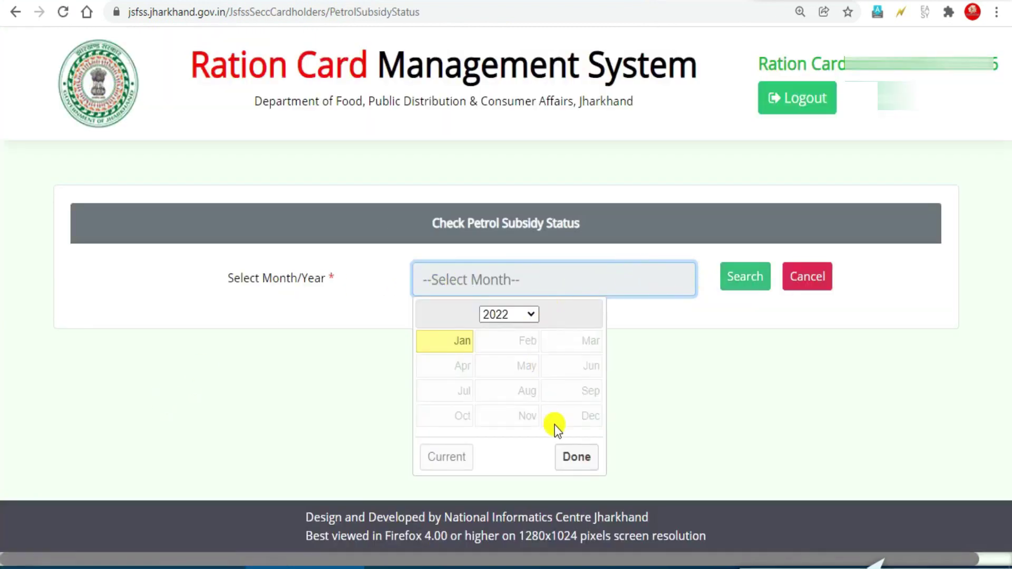
left_click(459, 343)
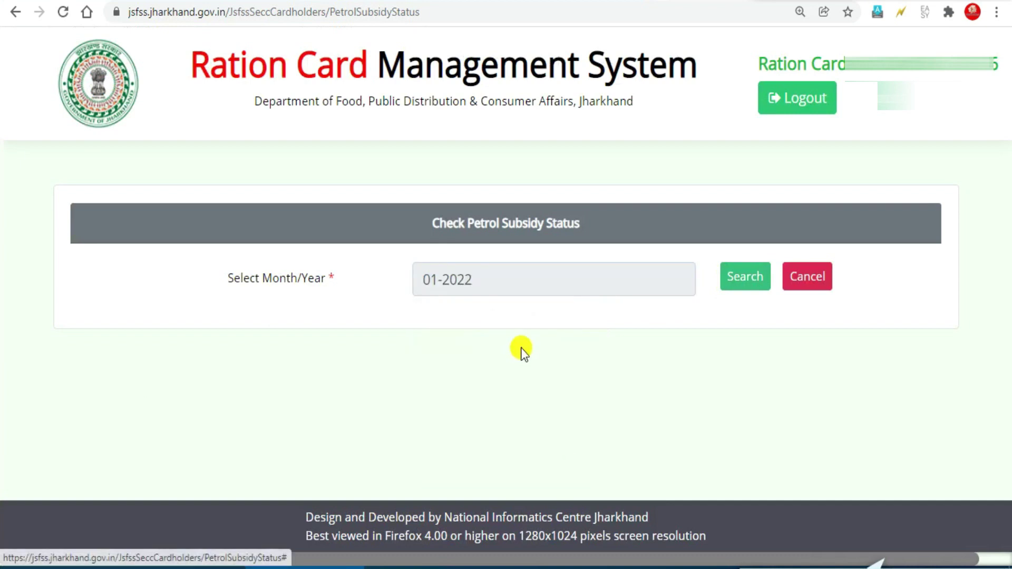
left_click(737, 277)
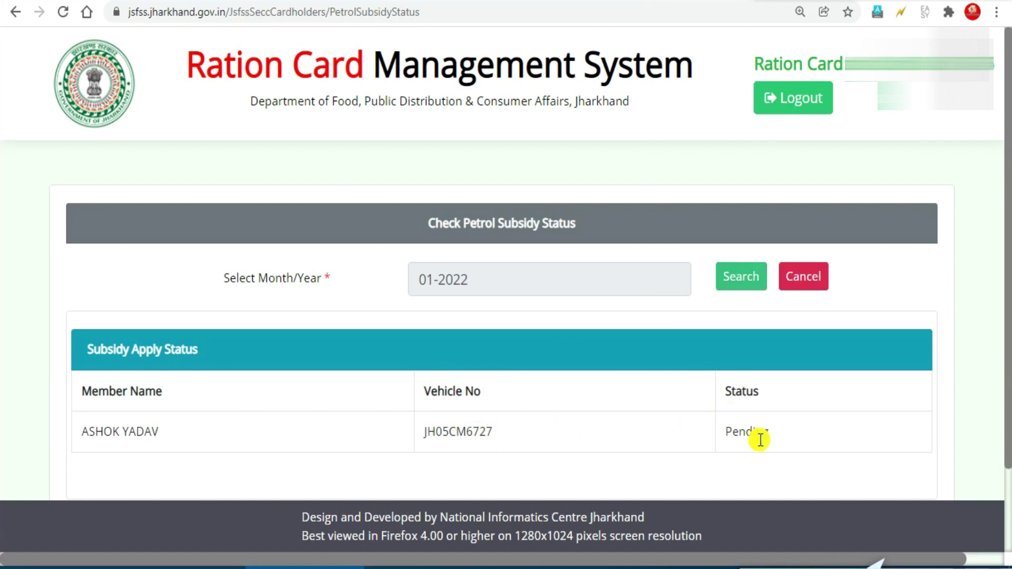
scroll(757, 446, "down", 2)
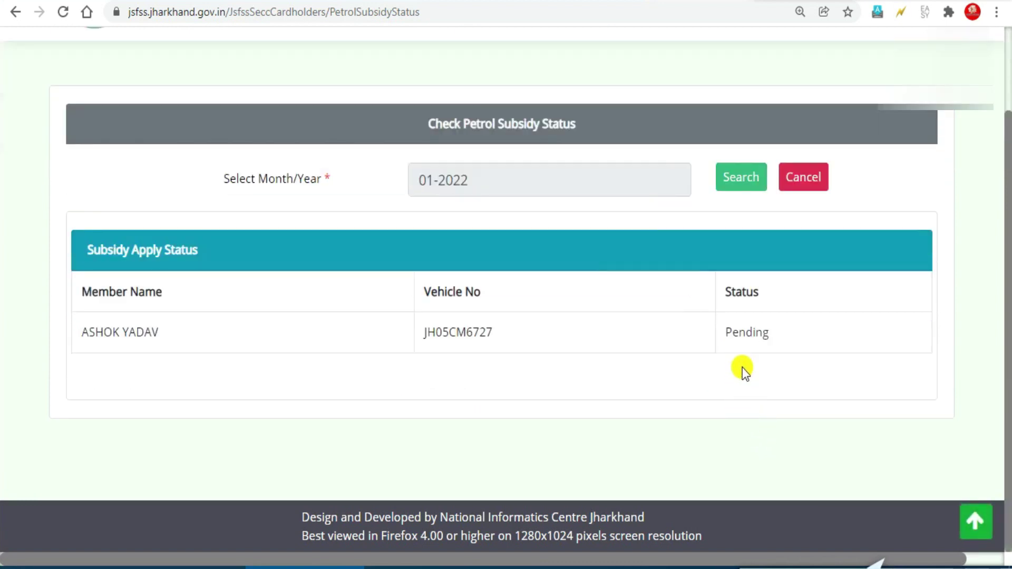